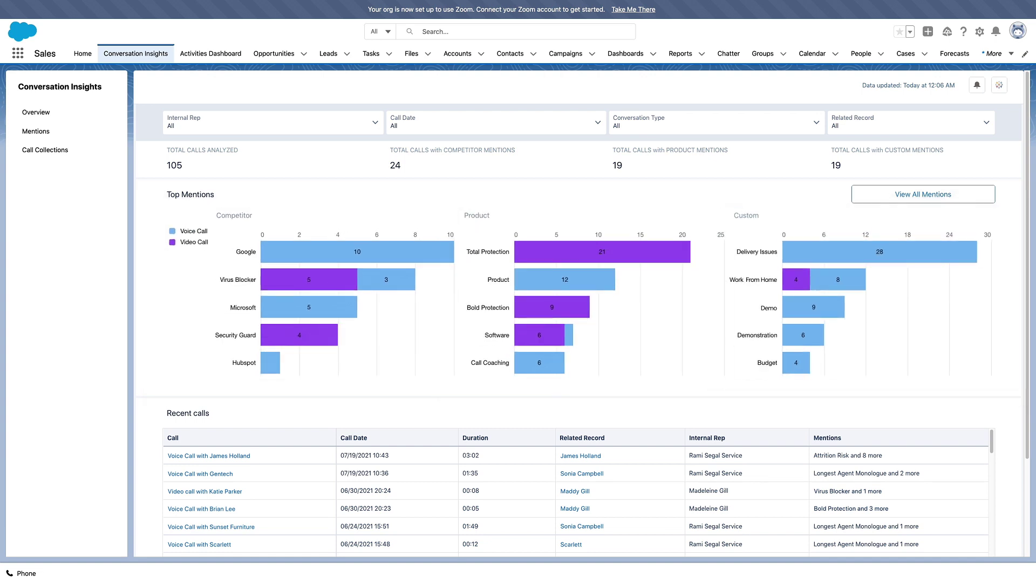
Filter the full mentions breakdown to Pricing and open the Bright Insurance video call
{"action": "left_click", "coordinate": [923, 195]}
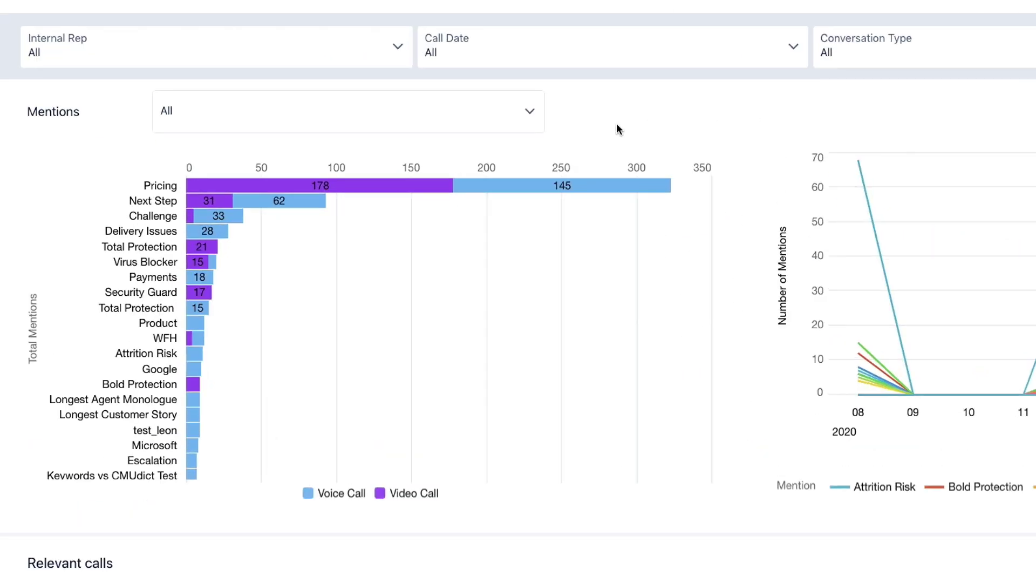
{"action": "mouse_move", "coordinate": [320, 186]}
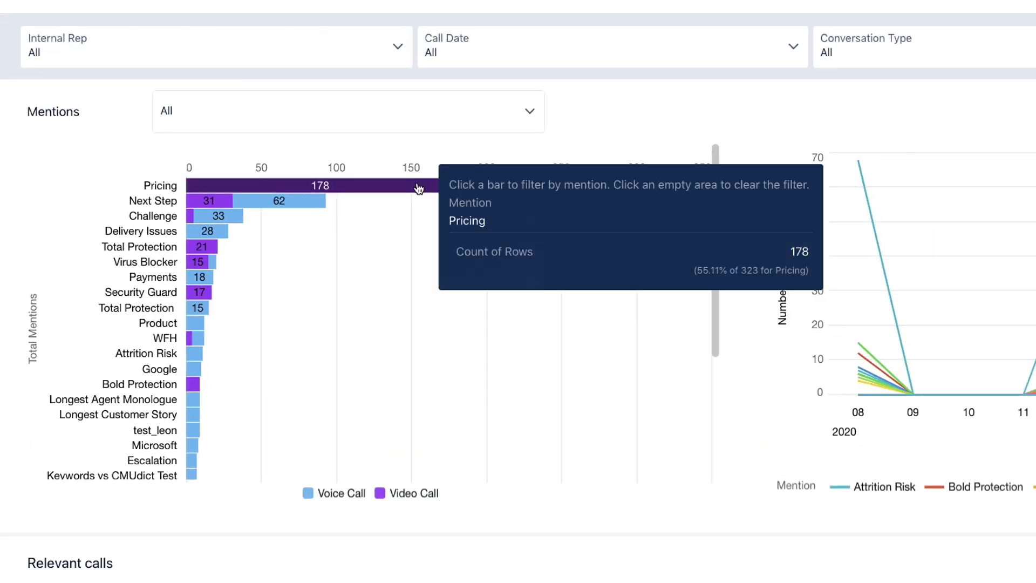
{"action": "left_click", "coordinate": [419, 188]}
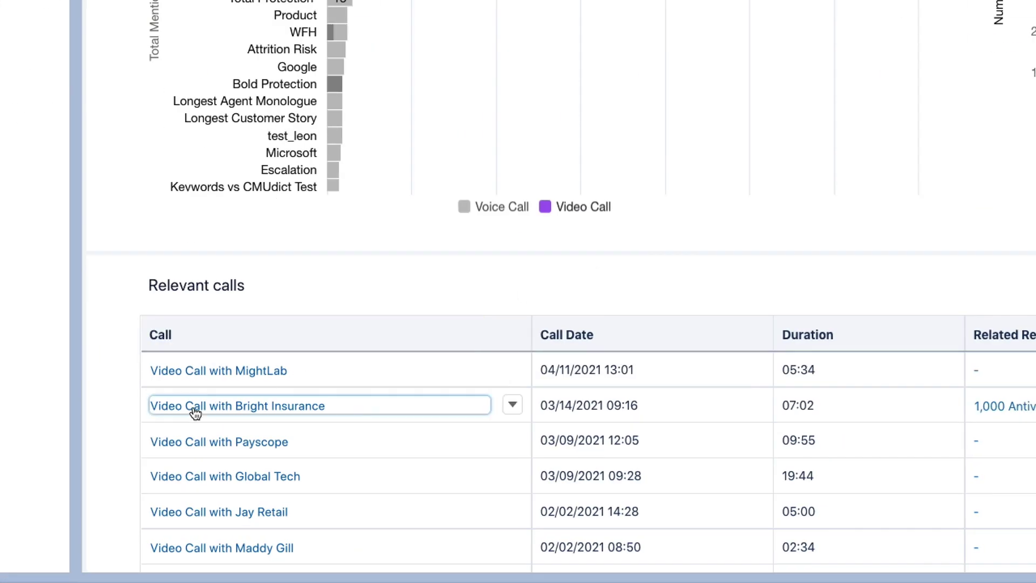
{"action": "left_click", "coordinate": [211, 473]}
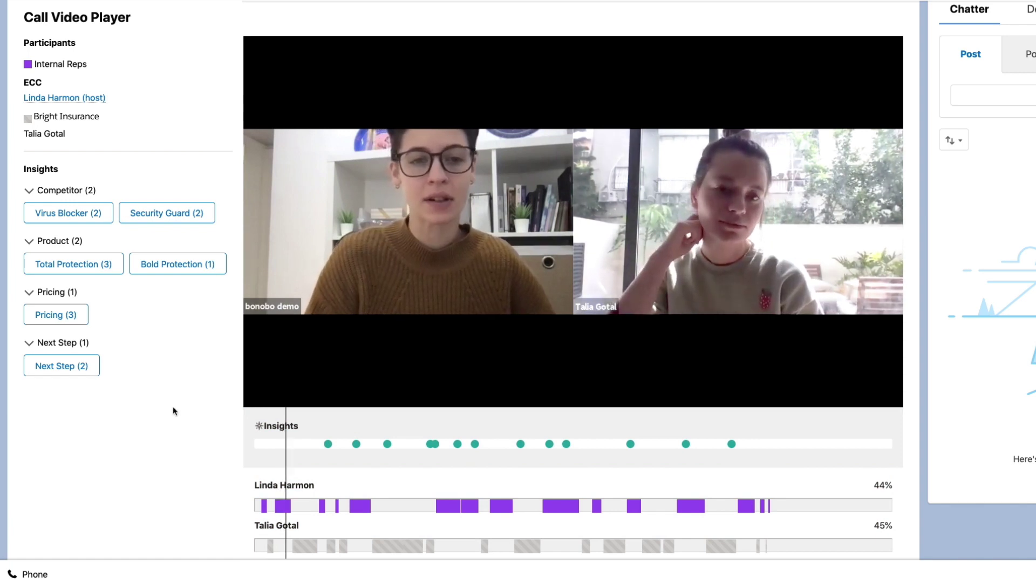
Jump to the call's Virus Blocker (2) and Pricing (3) insight moments
{"action": "left_click", "coordinate": [73, 218]}
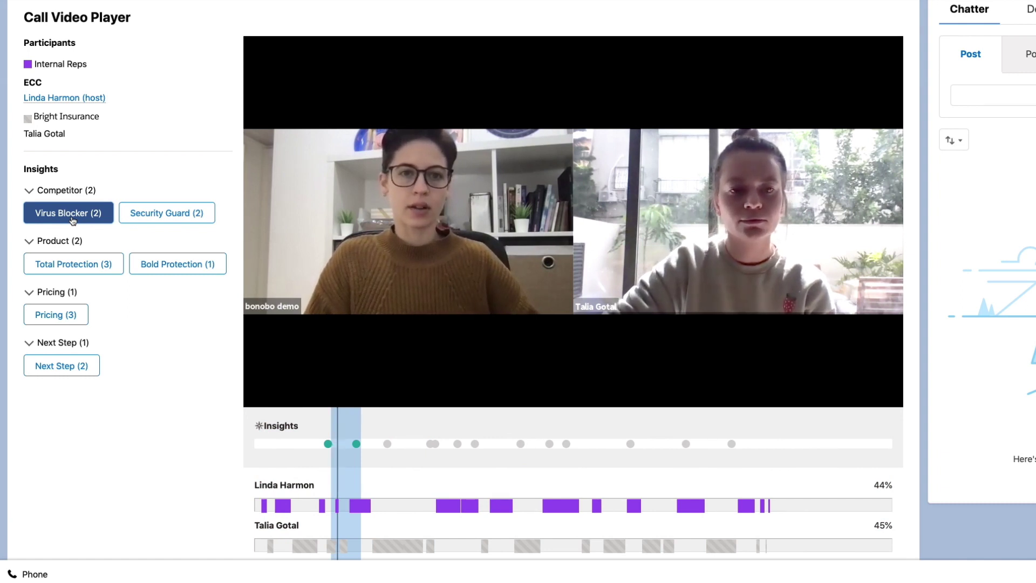
{"action": "left_click", "coordinate": [71, 312]}
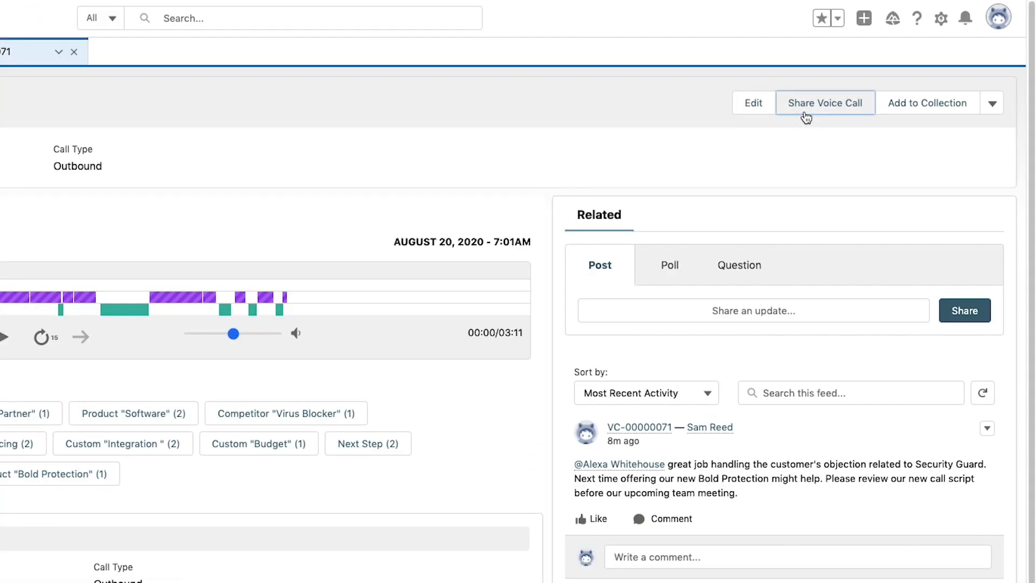
Open Share Voice Call and select a user from the search results as a recipient
{"action": "left_click", "coordinate": [825, 103]}
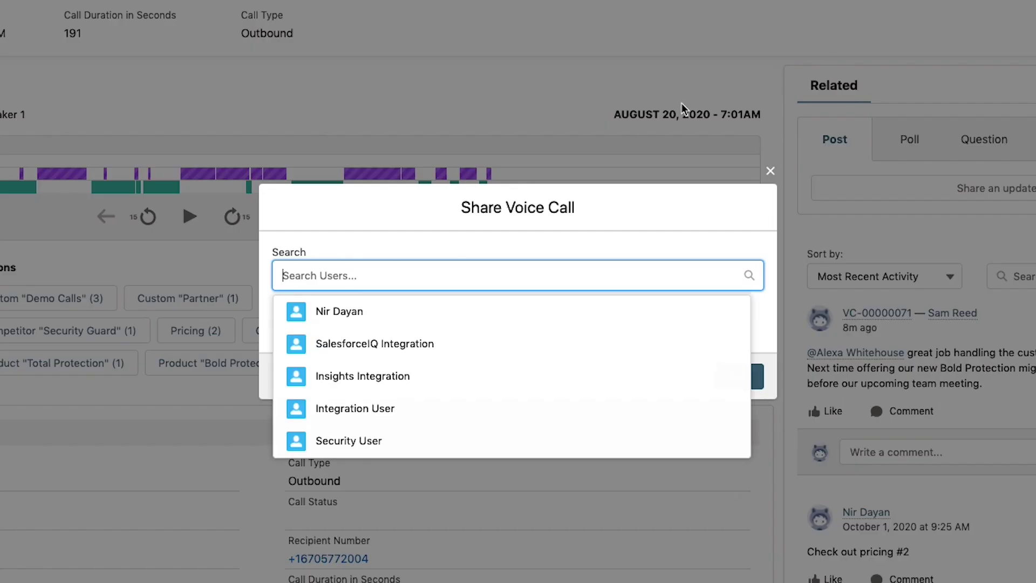
{"action": "left_click", "coordinate": [365, 310]}
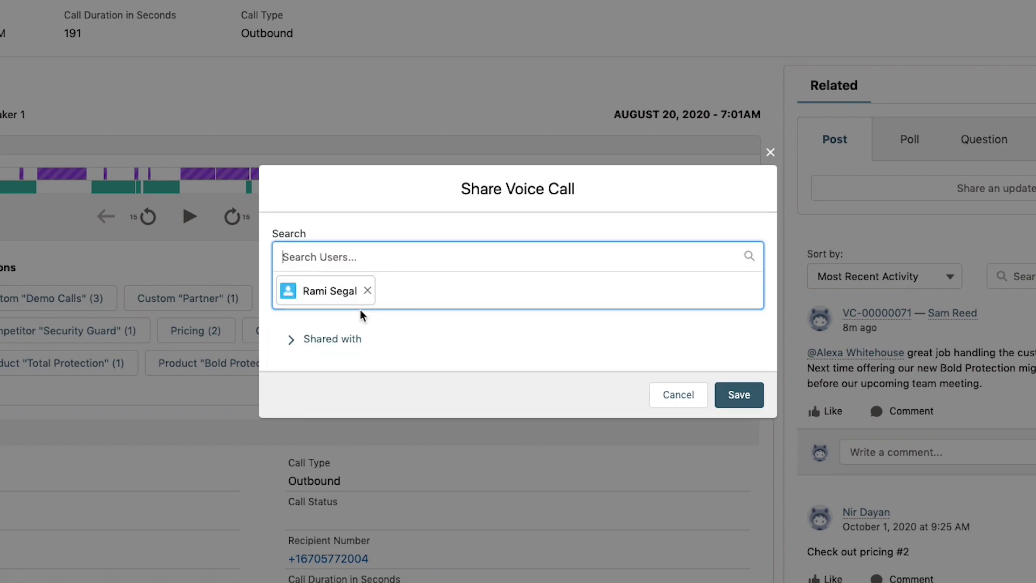
{"action": "left_click", "coordinate": [739, 394]}
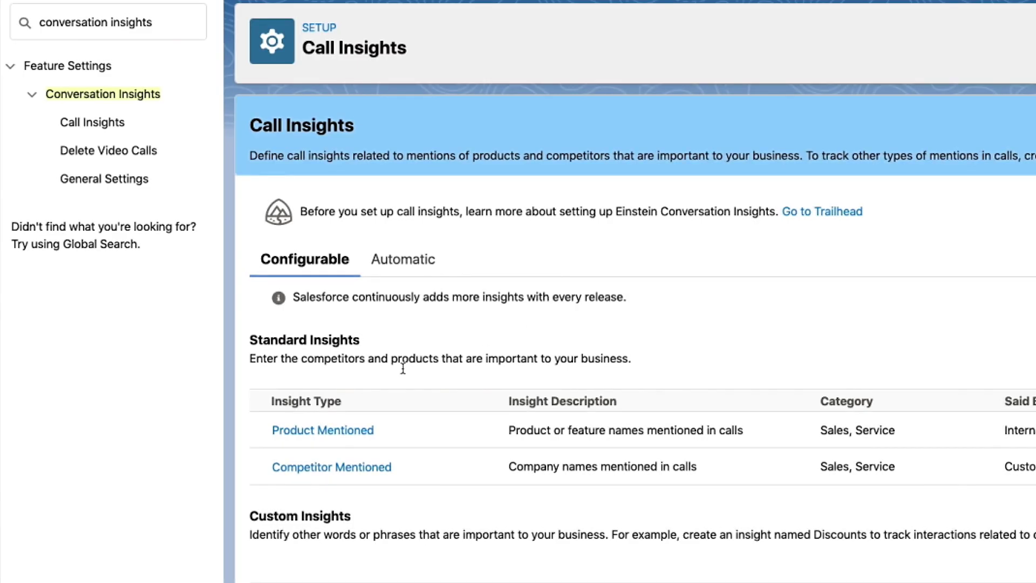
View Product Mentioned, then the Automatic insights like Next Steps and Pricing Mentioned
{"action": "left_click", "coordinate": [274, 296]}
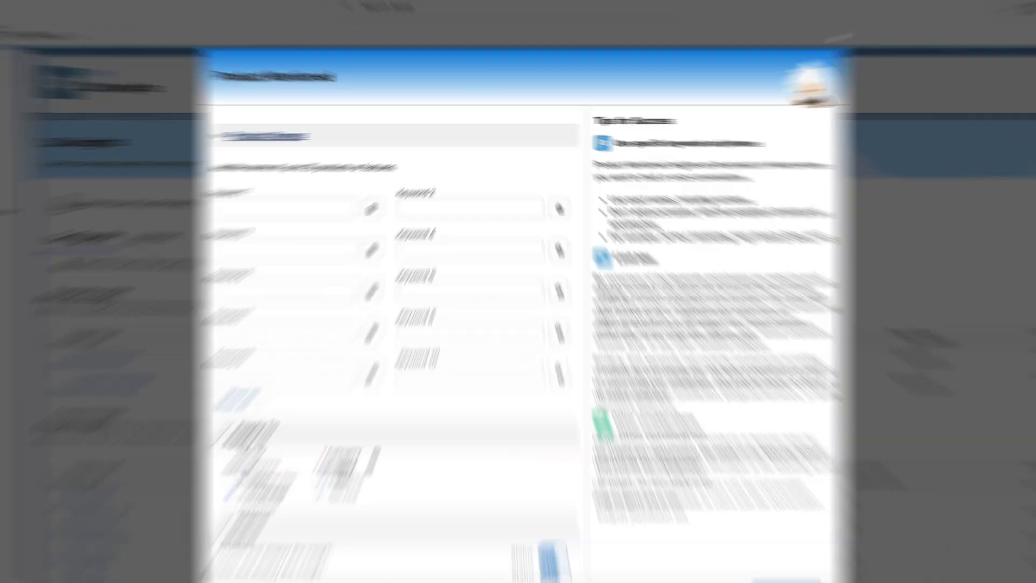
{"action": "type", "text": "eHo"}
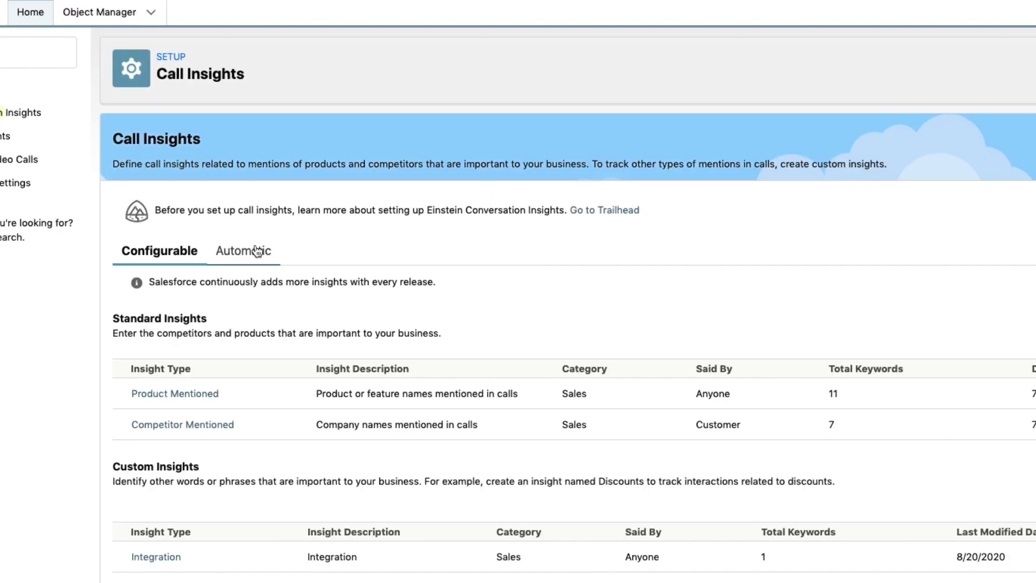
{"action": "left_click", "coordinate": [257, 250]}
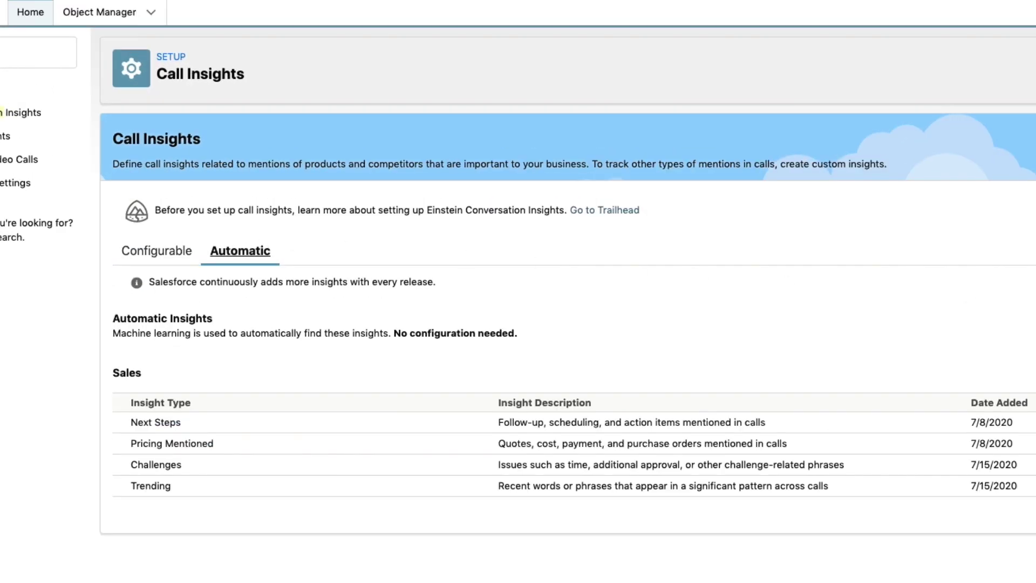